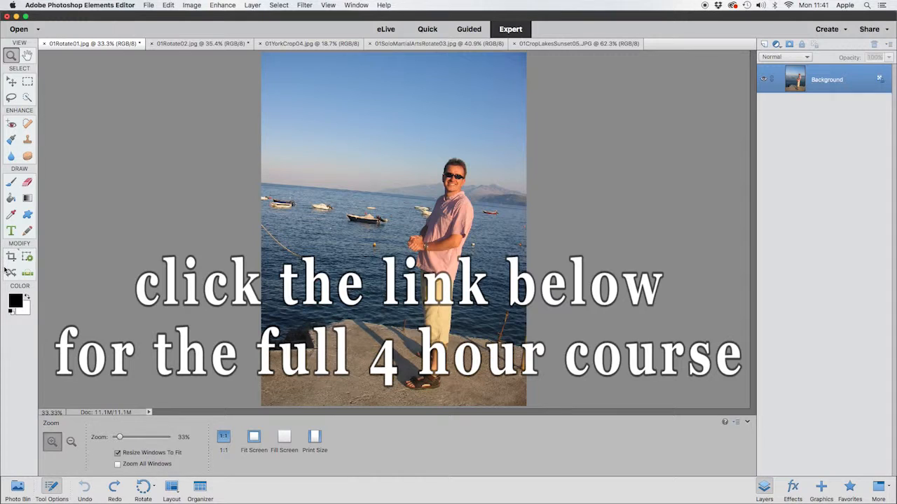
click(150, 5)
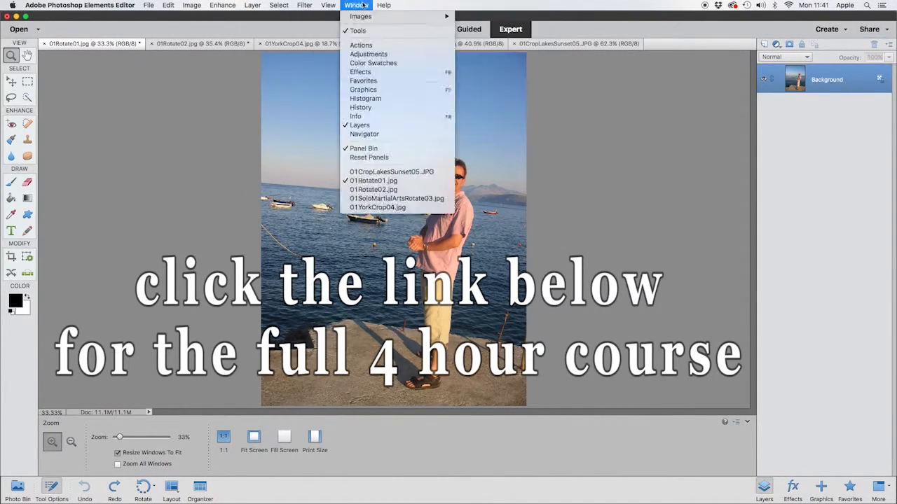
mouse_move(199, 5)
click(148, 182)
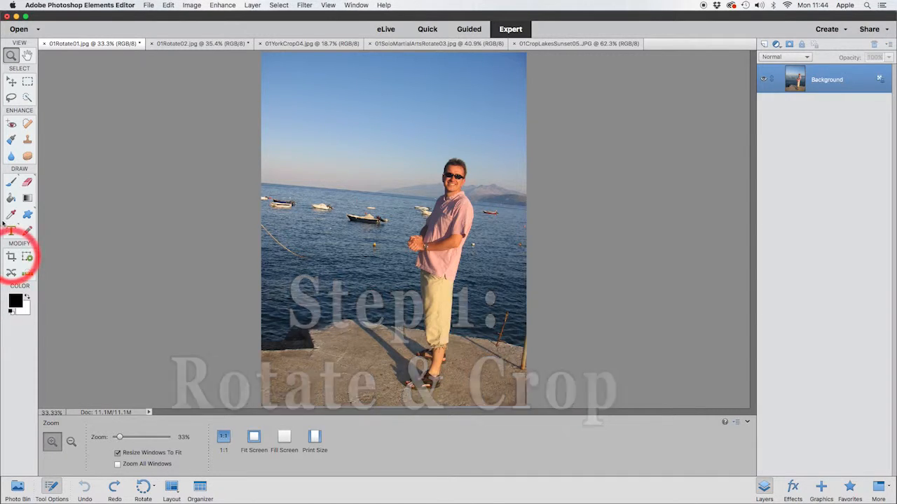
- Crop the 01Rotate01.jpg photo tightly around the standing man at the photo's own ratio, cutting away most of the sky
click(12, 258)
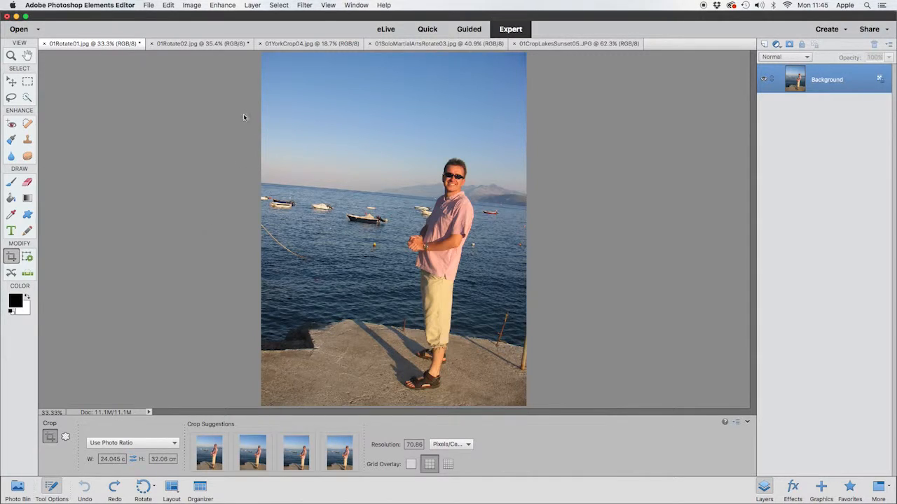
drag(273, 70, 546, 412)
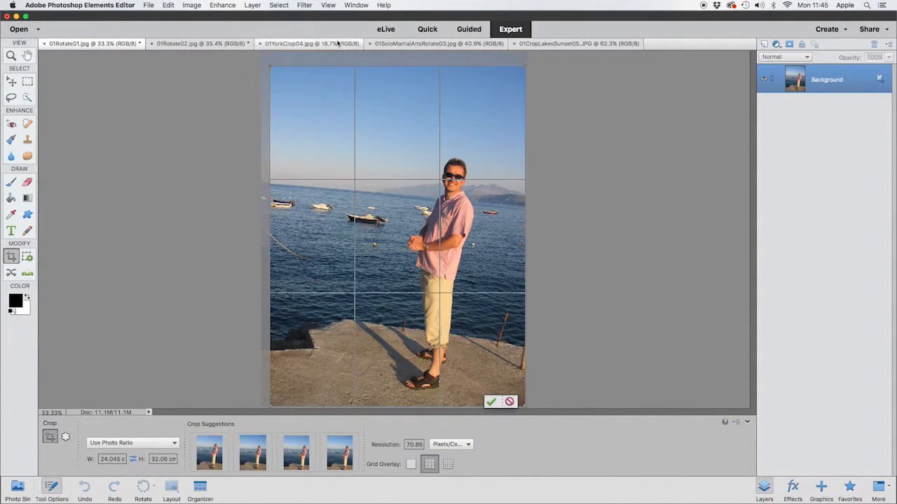
drag(272, 68, 355, 135)
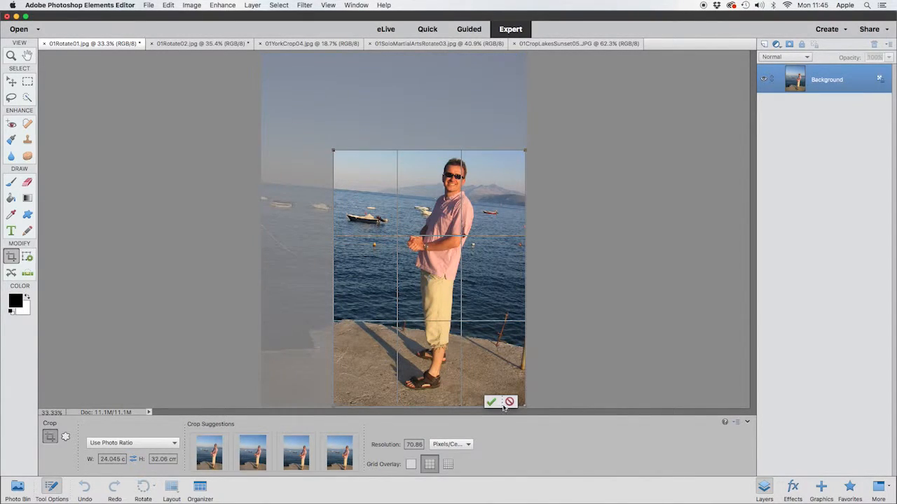
drag(525, 408, 513, 390)
drag(435, 295, 438, 295)
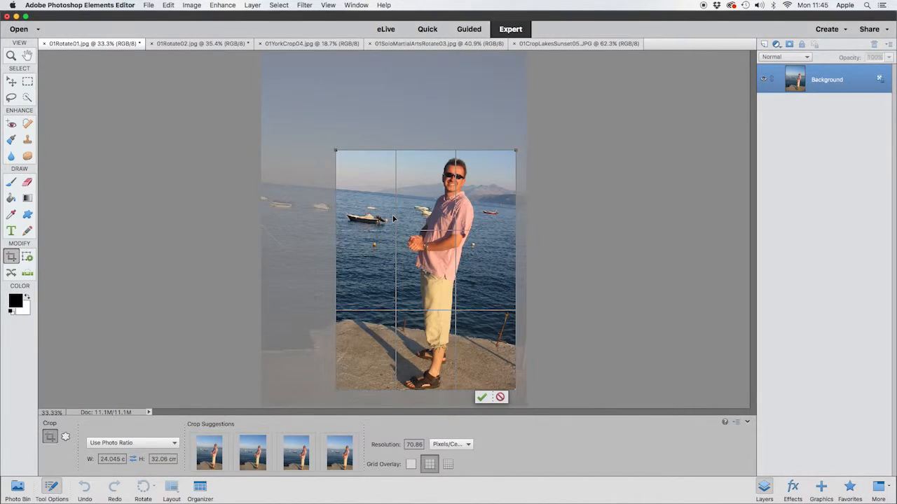
click(484, 397)
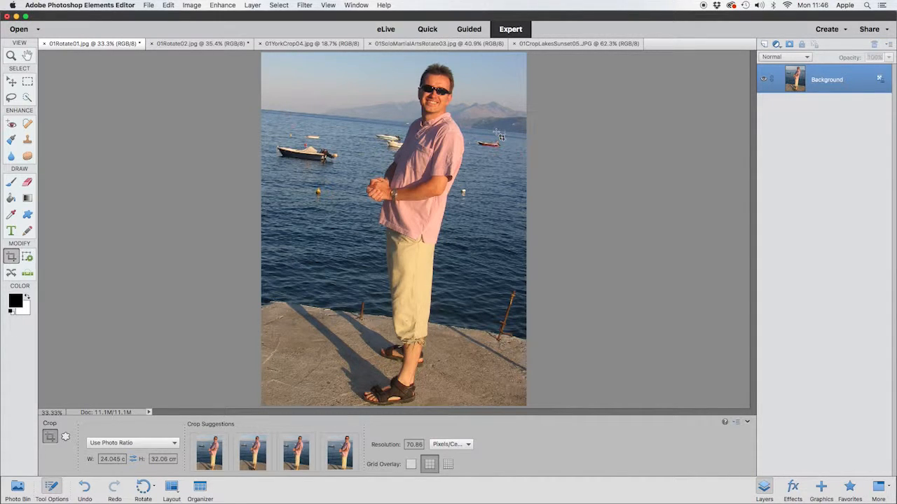
- Straighten the cropped photo with the Straighten tool, following the sea horizon from the photo's left edge to its right edge
click(26, 273)
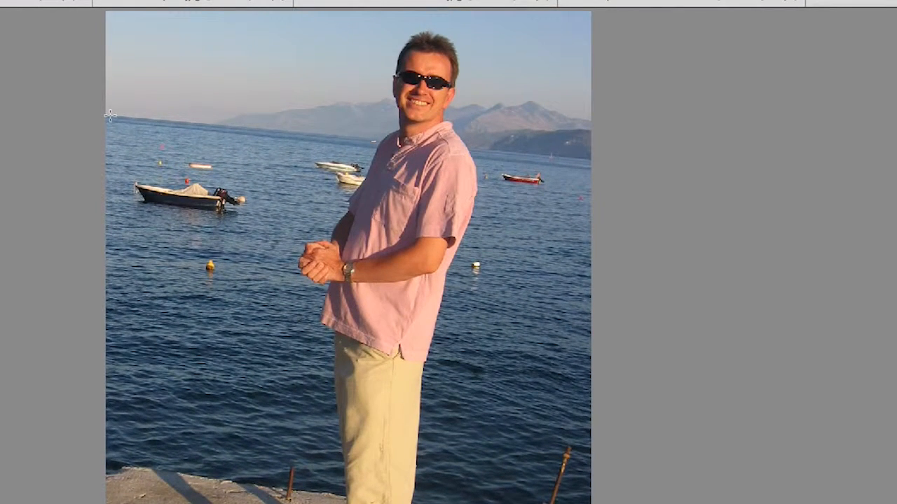
drag(110, 114, 586, 159)
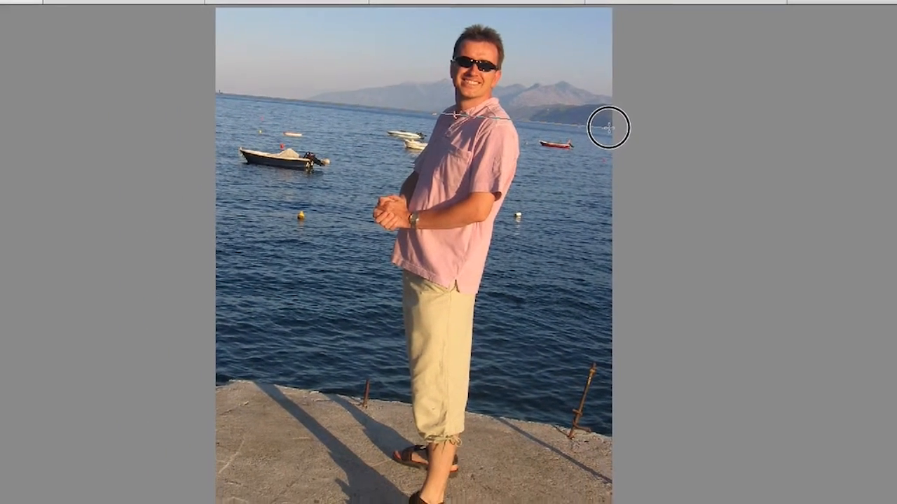
drag(616, 116, 617, 116)
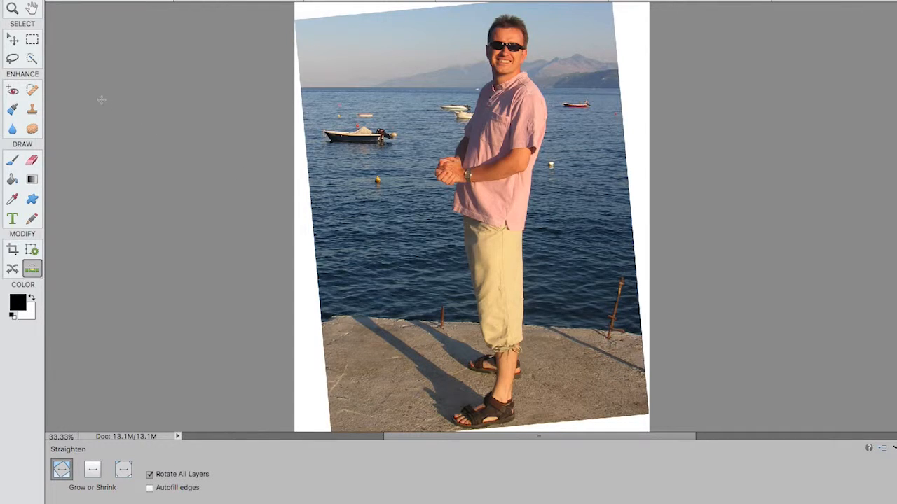
- Crop the straightened photo at the photo ratio so that the white wedges left around its rotated edges are cut away
click(14, 10)
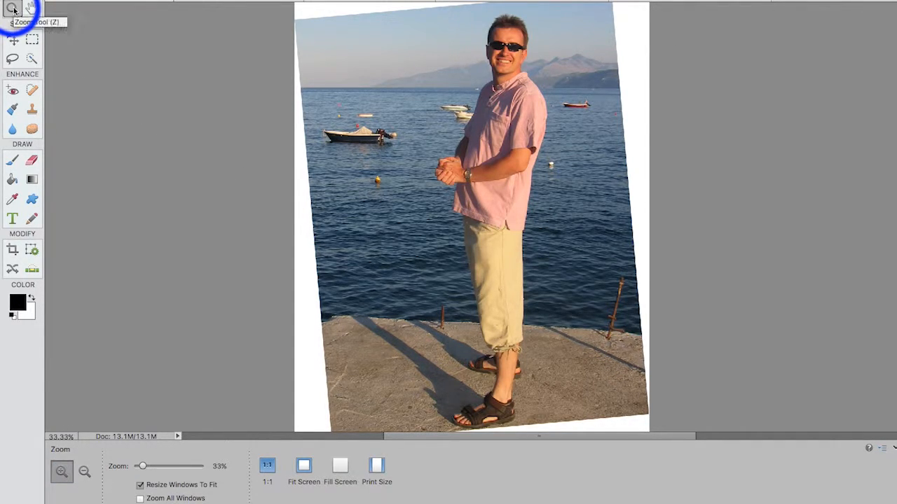
click(306, 466)
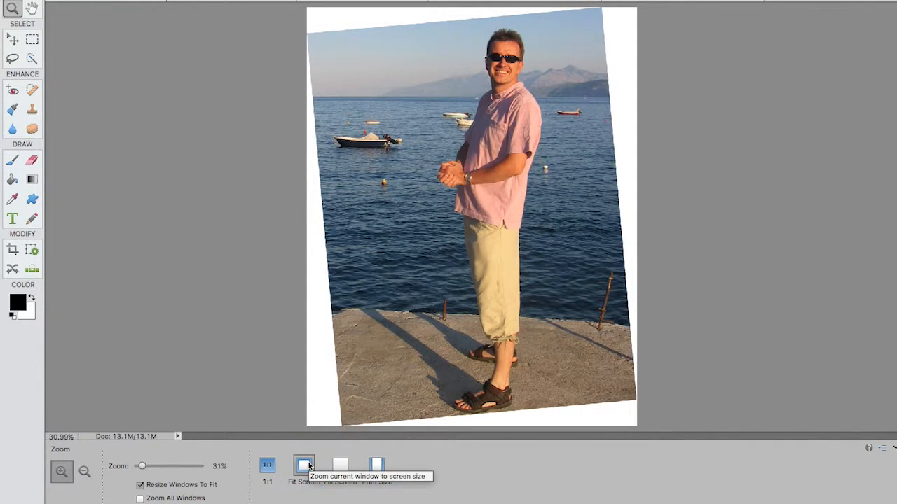
click(12, 250)
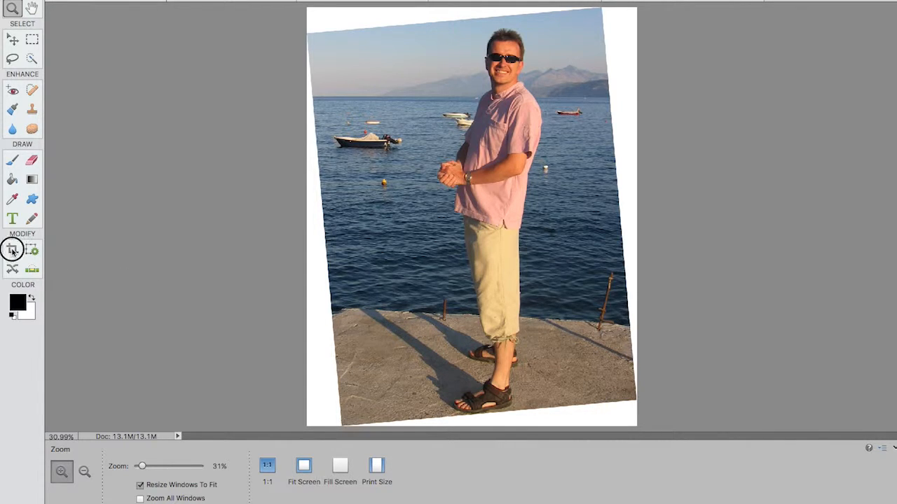
drag(309, 11, 595, 405)
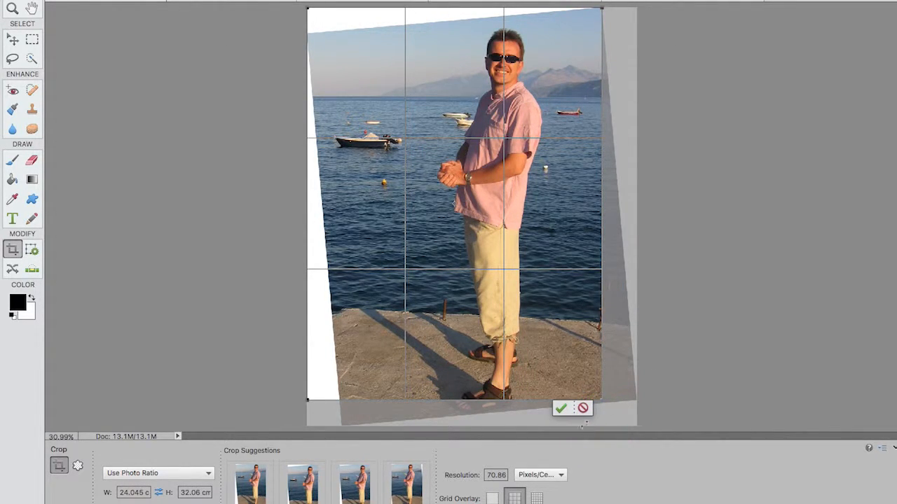
click(306, 7)
drag(306, 7, 326, 34)
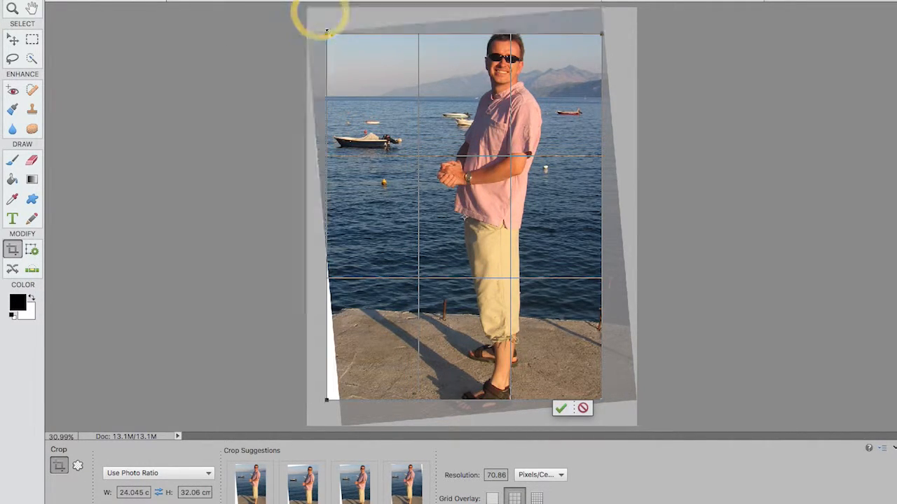
drag(327, 400, 339, 384)
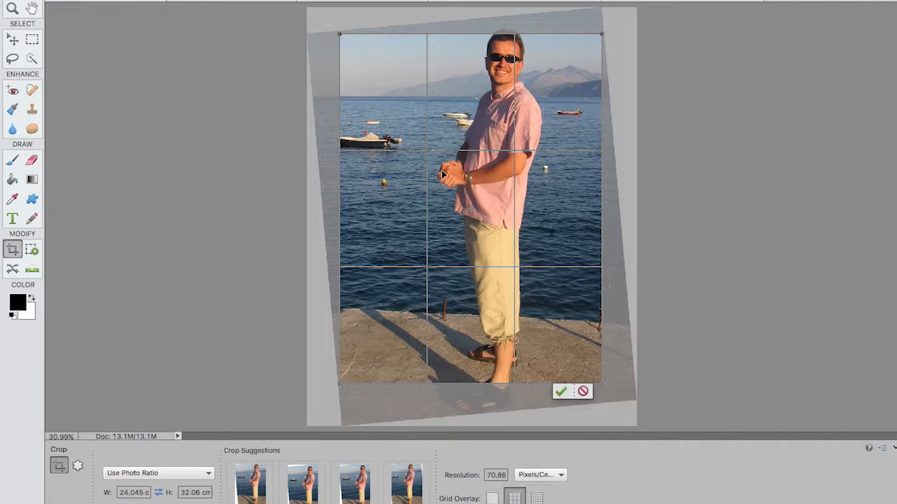
key(Return)
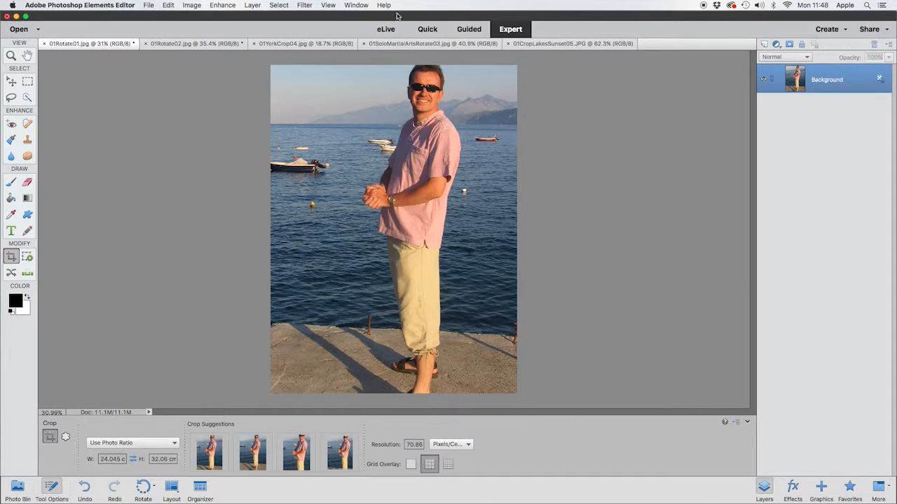
- Show the photo's edit history, revert to the Open state, and move the history display clear of the image
click(357, 6)
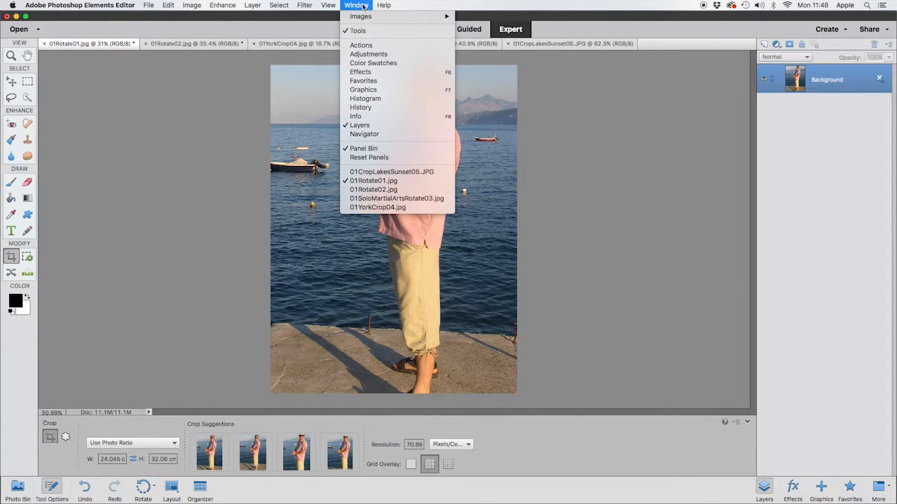
click(384, 110)
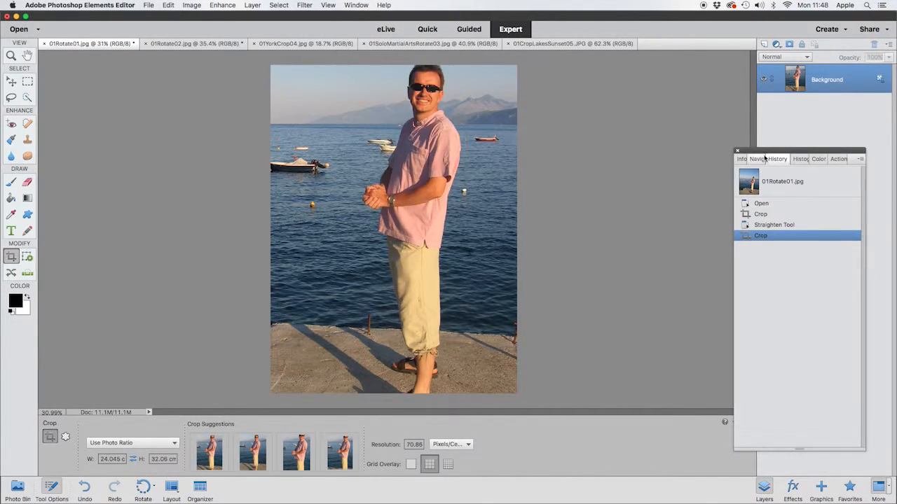
drag(758, 154, 588, 113)
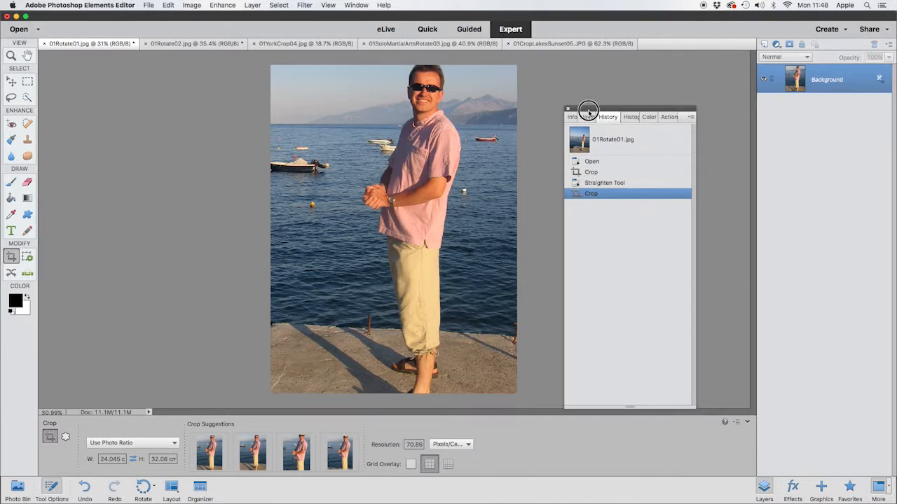
click(593, 162)
drag(630, 109, 742, 115)
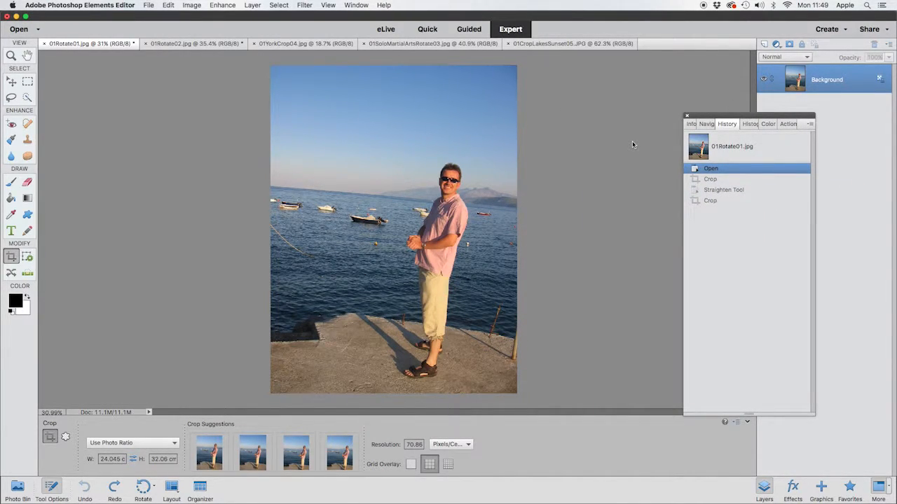
- Straighten the full uncropped photo along the sea horizon, letting the canvas grow to fit the rotation
click(27, 274)
mouse_move(272, 186)
mouse_down()
mouse_move(500, 182)
mouse_move(515, 207)
mouse_up()
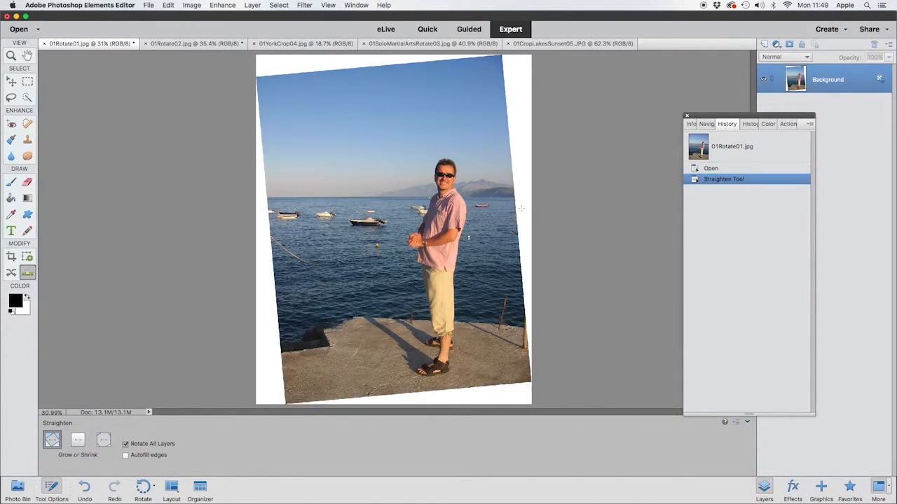
- Crop the photo at its own ratio inside the white wedges, keeping the man's feet and aligning the horizon with the upper third line
click(11, 256)
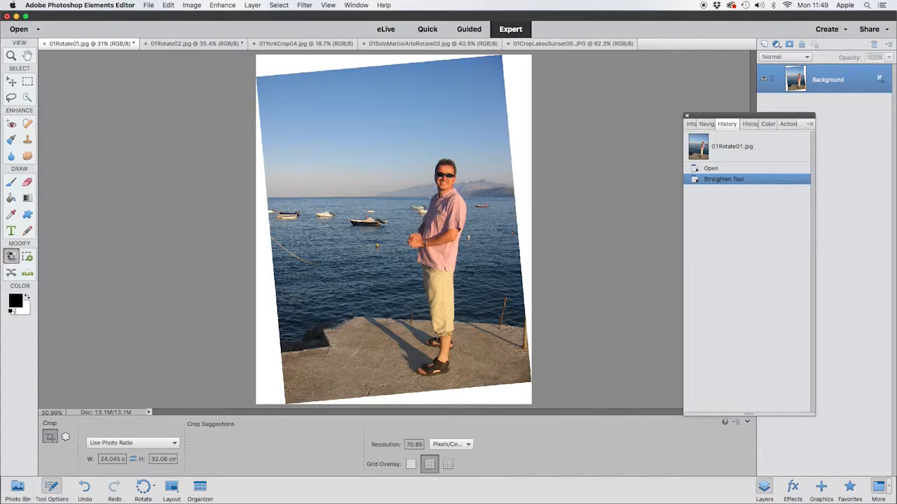
drag(257, 59, 568, 416)
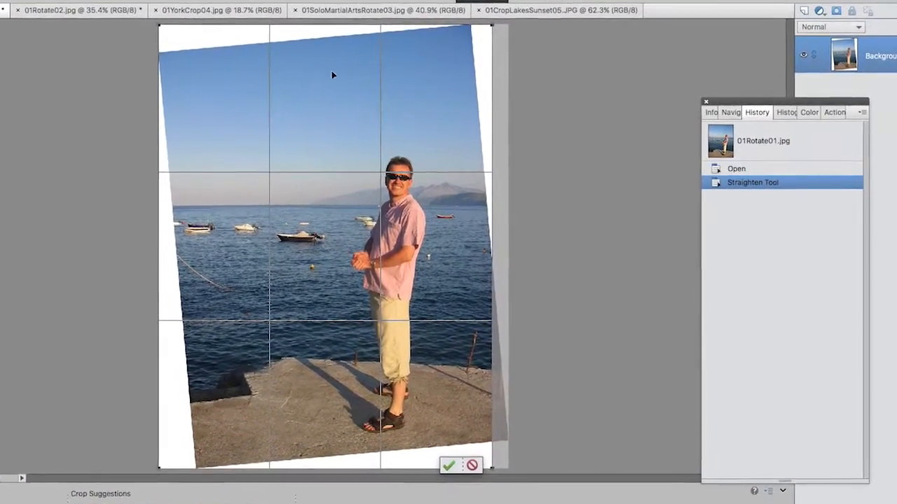
drag(112, 12, 136, 43)
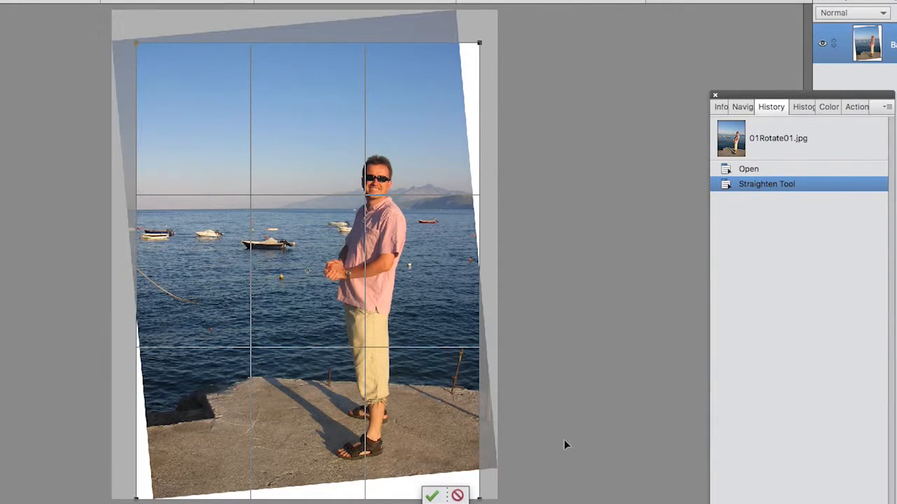
drag(479, 495, 457, 470)
drag(136, 471, 160, 456)
drag(302, 249, 304, 266)
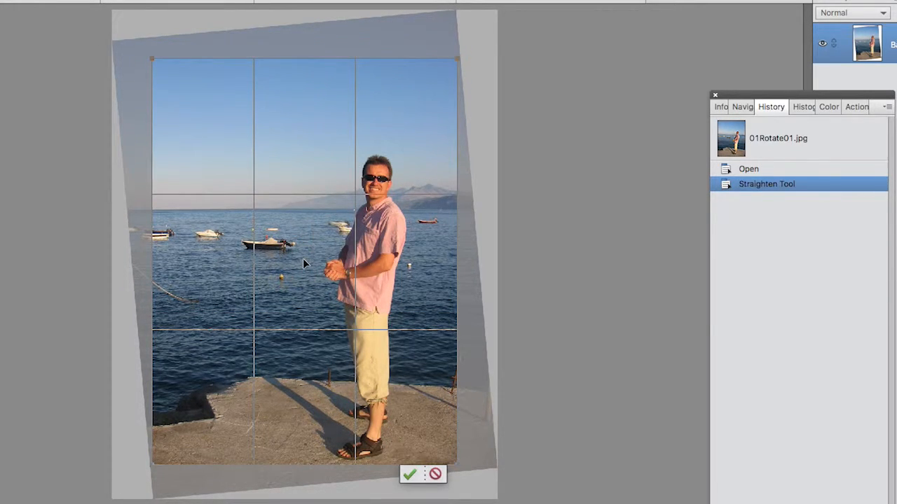
drag(156, 61, 164, 73)
drag(301, 264, 308, 265)
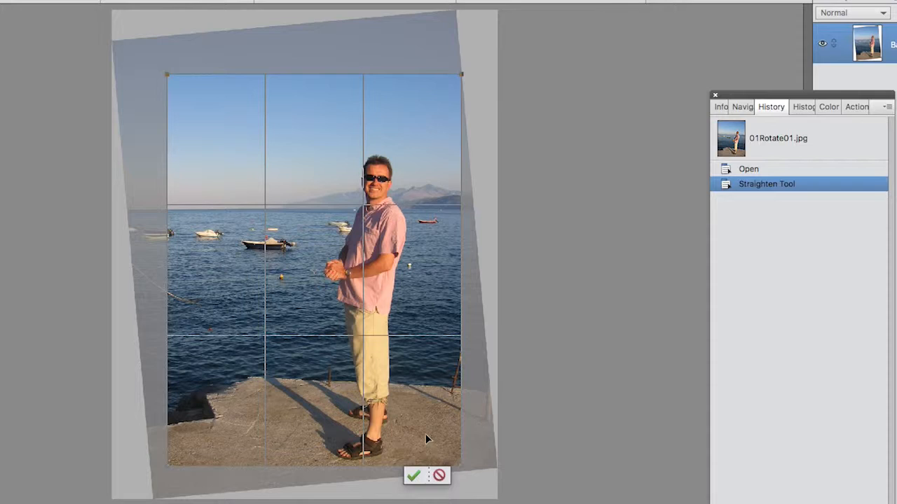
drag(329, 250, 328, 254)
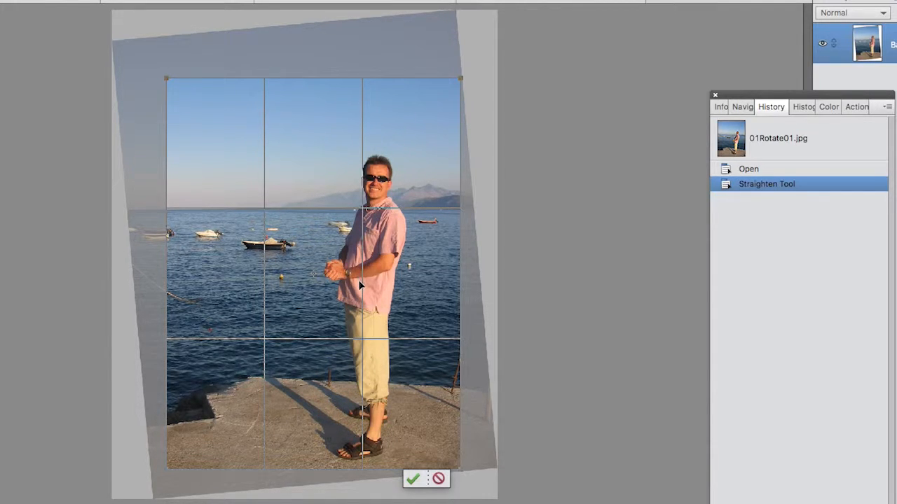
click(412, 479)
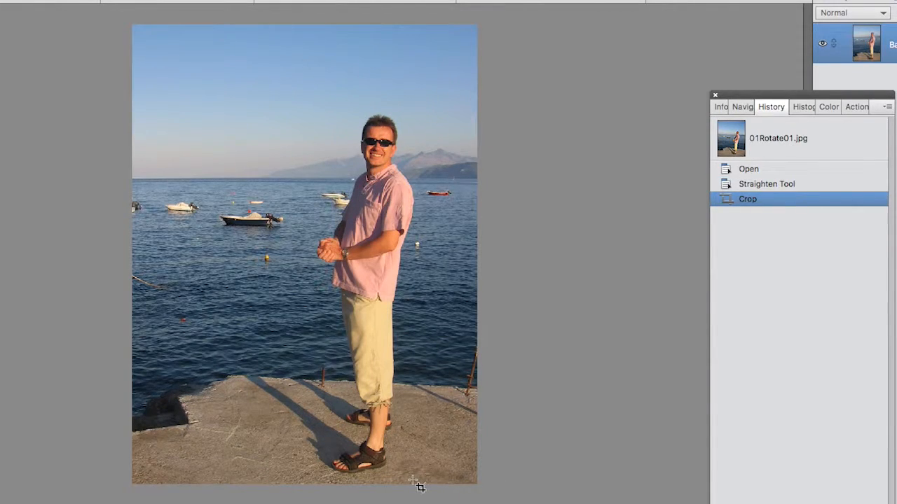